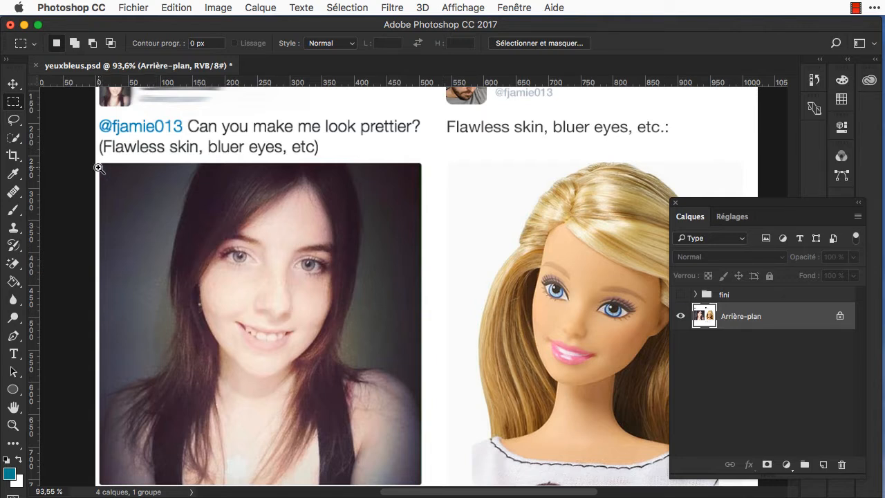
Step: Copy the framed portrait of the brunette woman onto its own layer and add a white-filled layer beneath it
left_click_drag(100, 163, 420, 485)
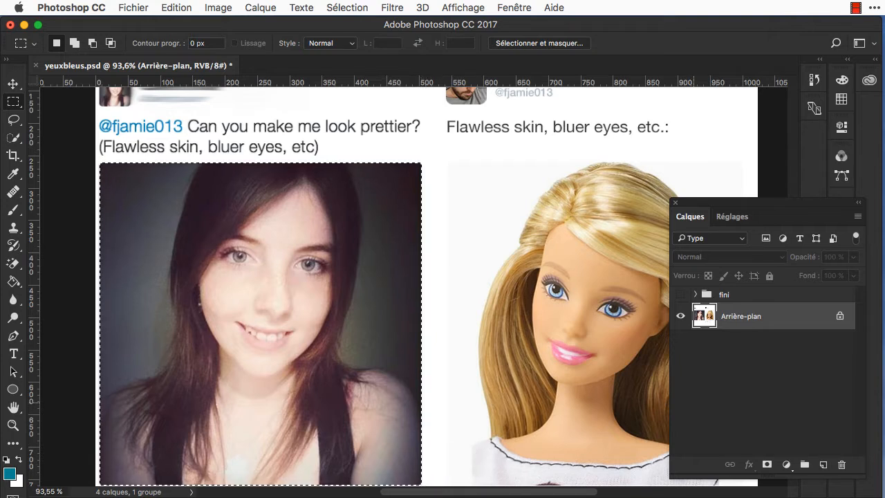
key("super+j")
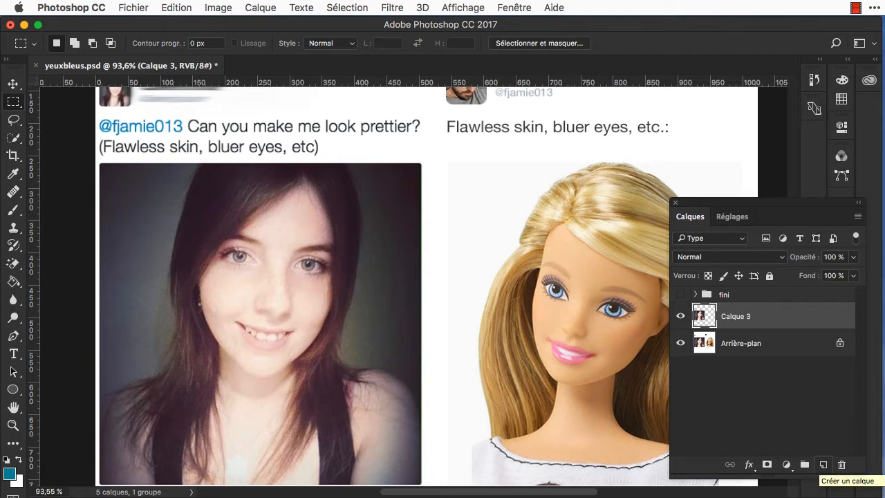
left_click(822, 463, "super")
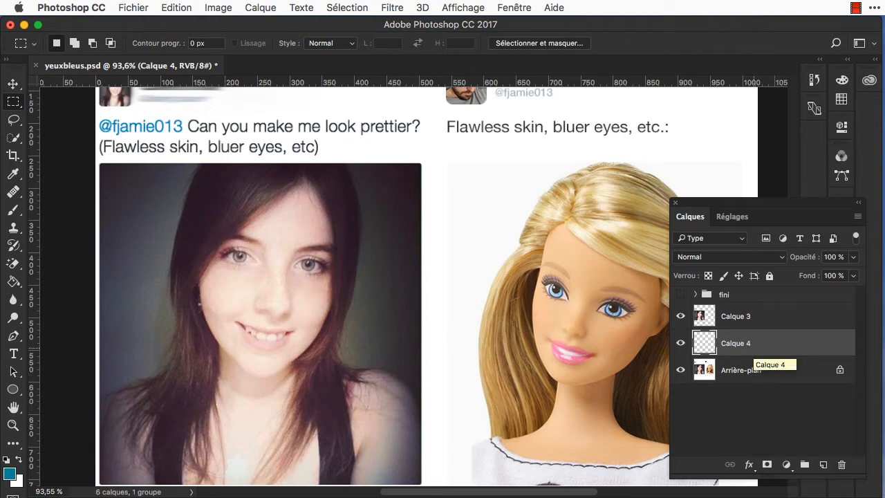
key("super+BackSpace")
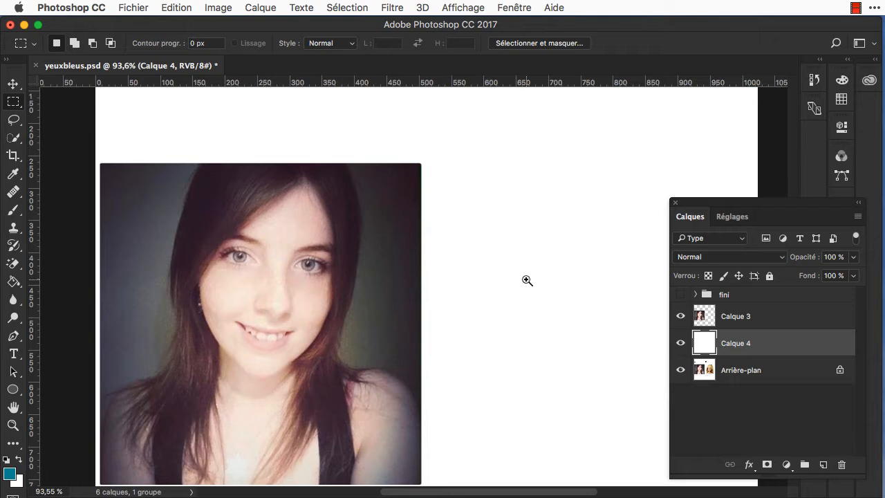
Step: Convert the copied portrait layer, Calque 3, to a smart object
left_click(776, 318)
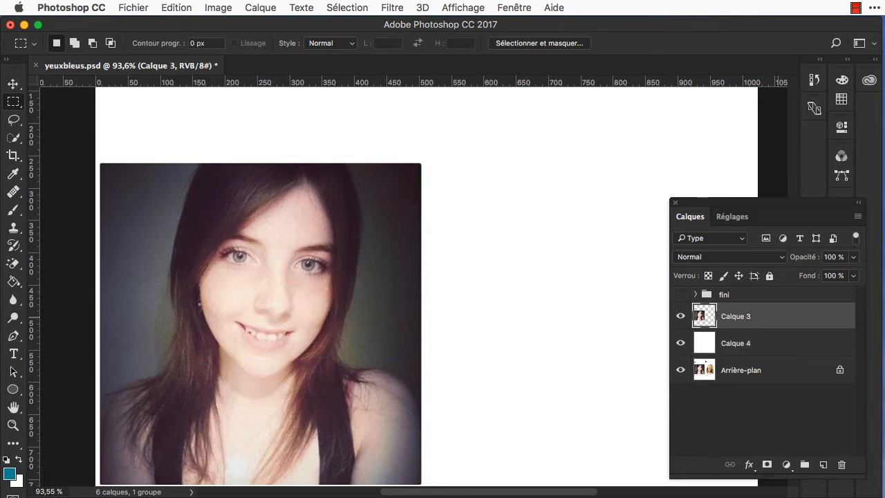
right_click(778, 316)
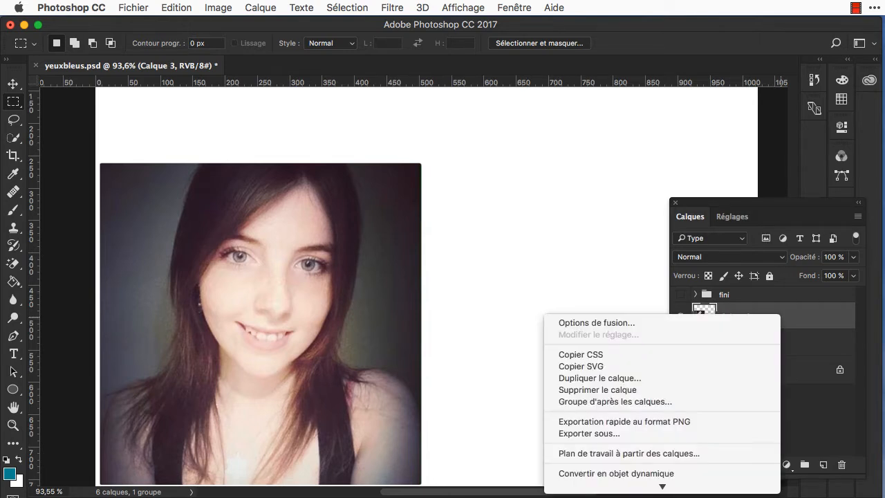
left_click(615, 473)
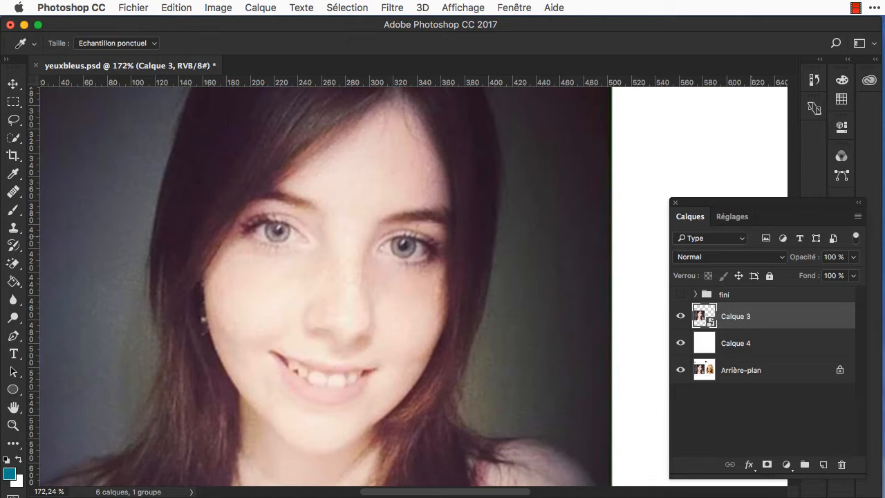
Step: Add a Curves adjustment layer above the portrait smart object and choose its white-point eyedropper
left_click(732, 216)
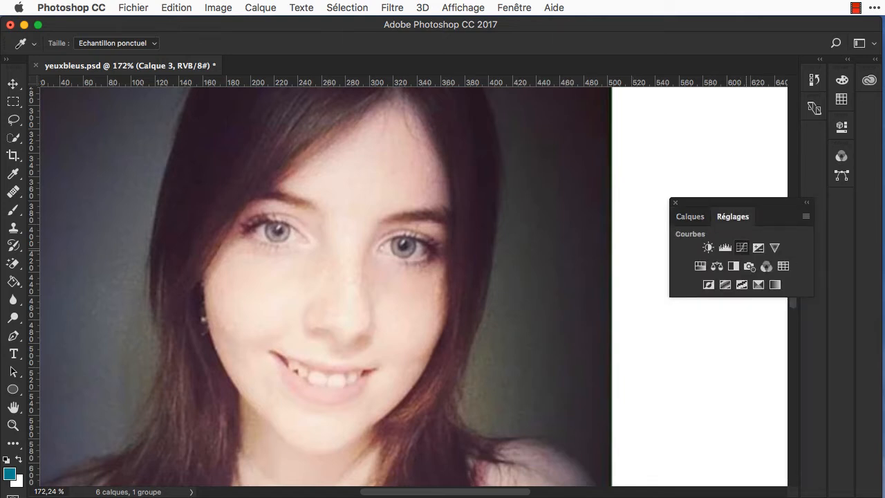
left_click(741, 247)
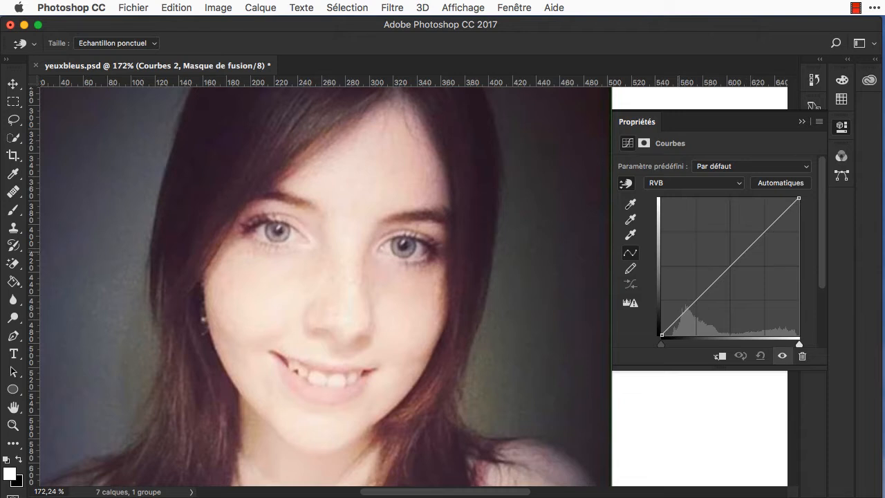
left_click(630, 203)
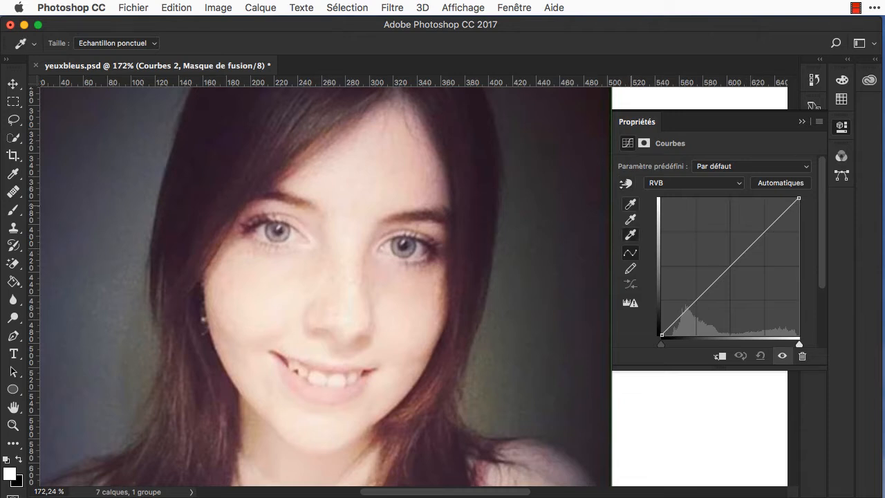
left_click(630, 234)
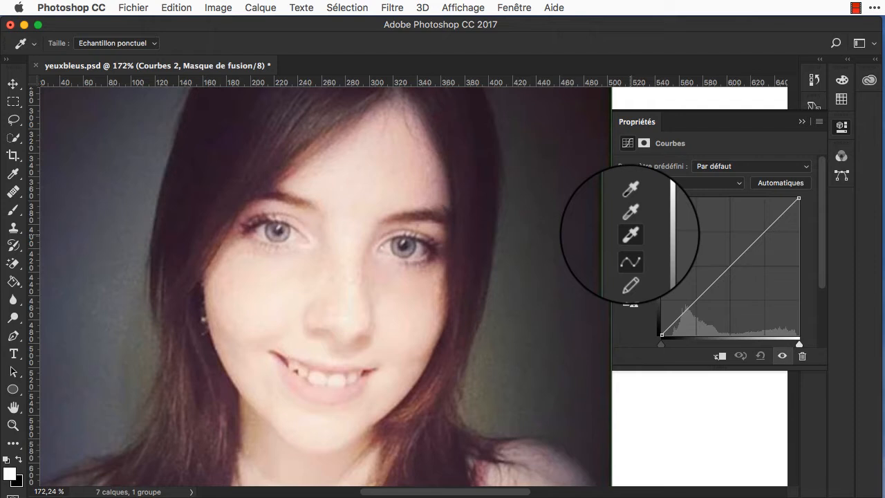
Step: Set the white-point eyedropper's target highlight colour to C 3, M 2, J 2 and N 0 %
double_click(630, 234)
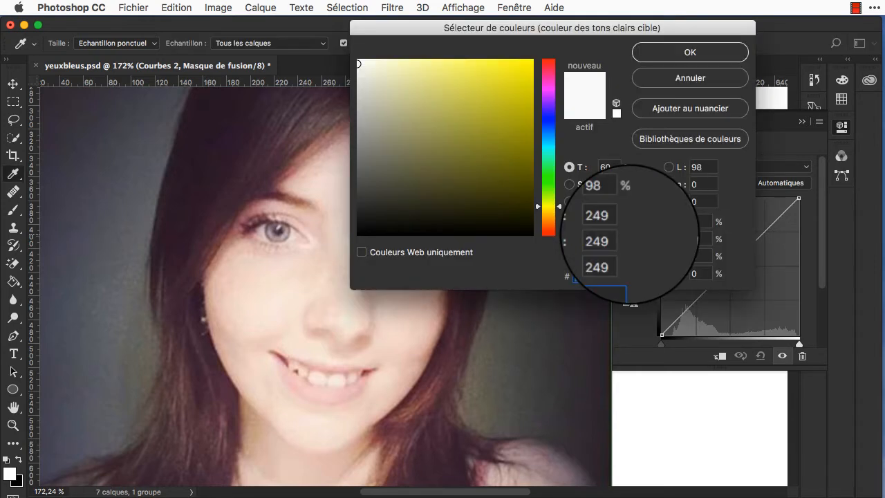
left_click_drag(701, 221, 673, 222)
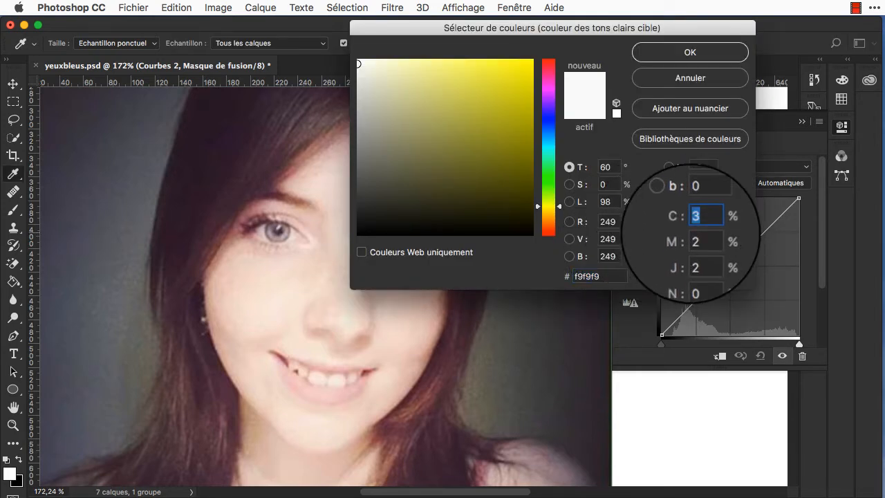
key("Tab")
key("Tab")
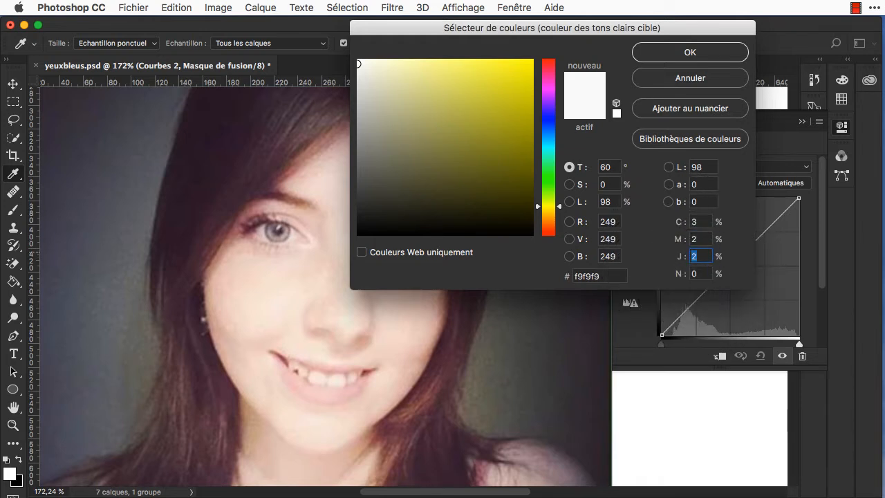
left_click(690, 52)
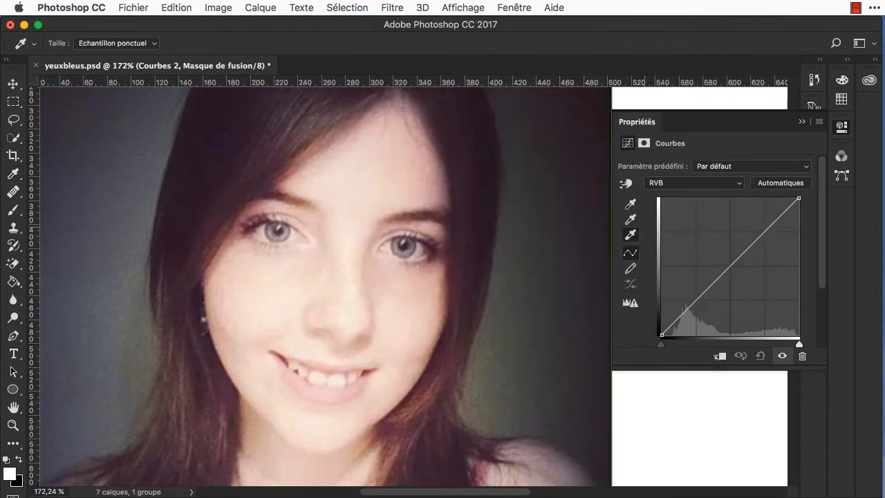
Step: Set the black-point eyedropper's target shadow colour to C 60, M 50, J 50 and N 90 %
double_click(631, 202)
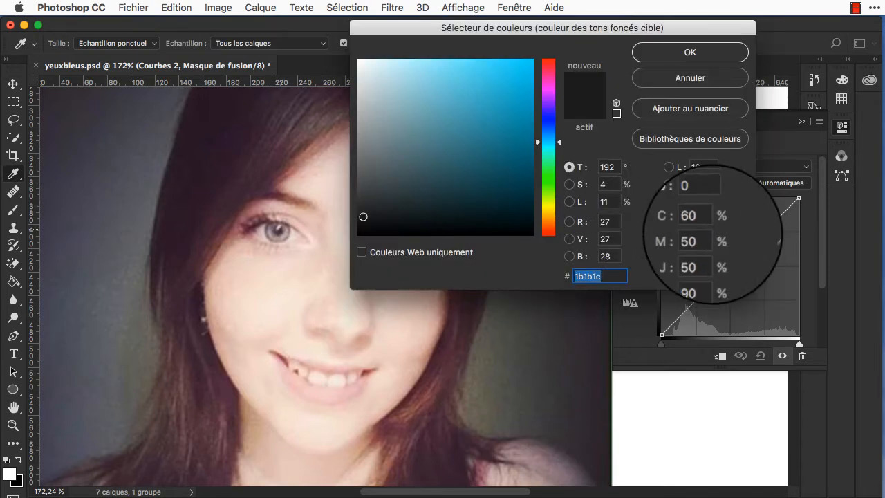
left_click(704, 225)
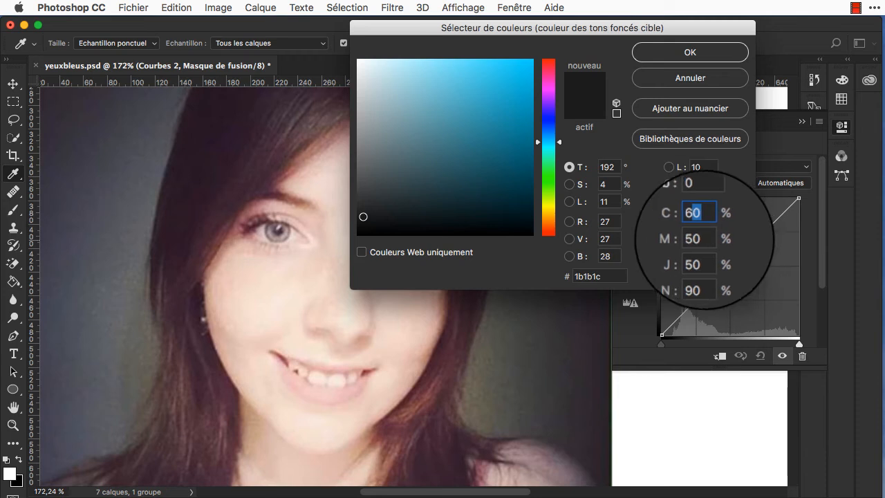
key("Tab")
key("Tab")
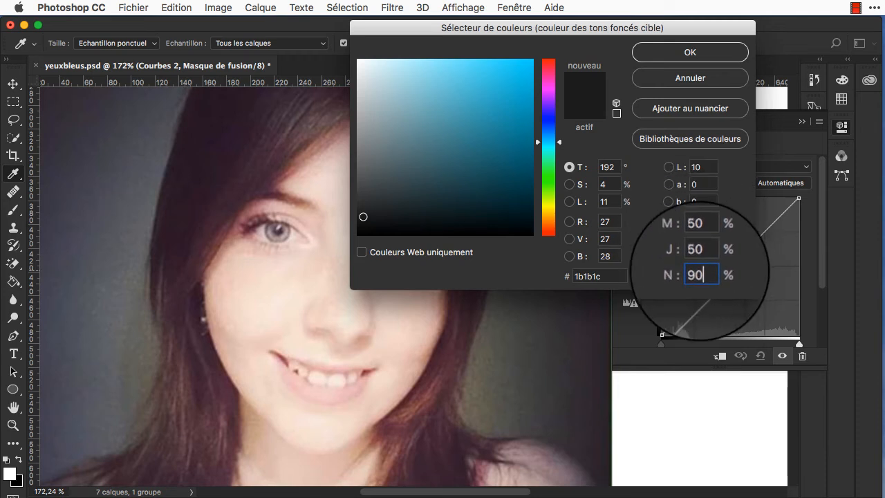
key("Tab")
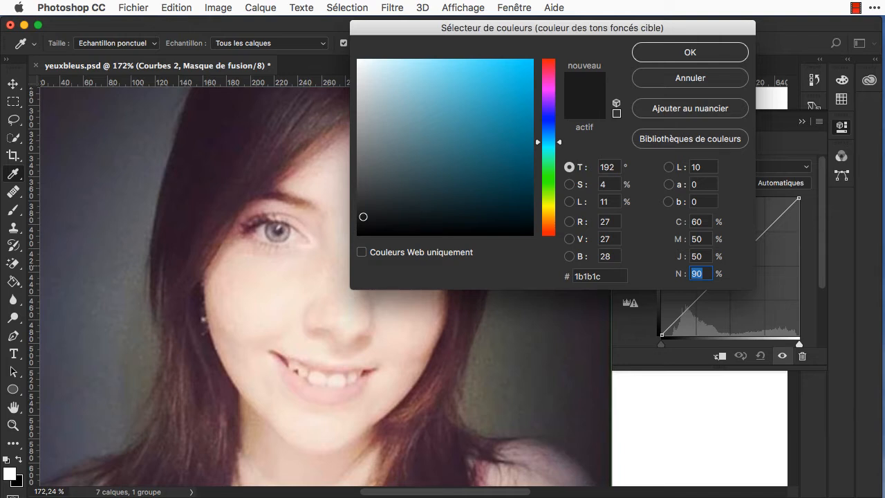
key("Return")
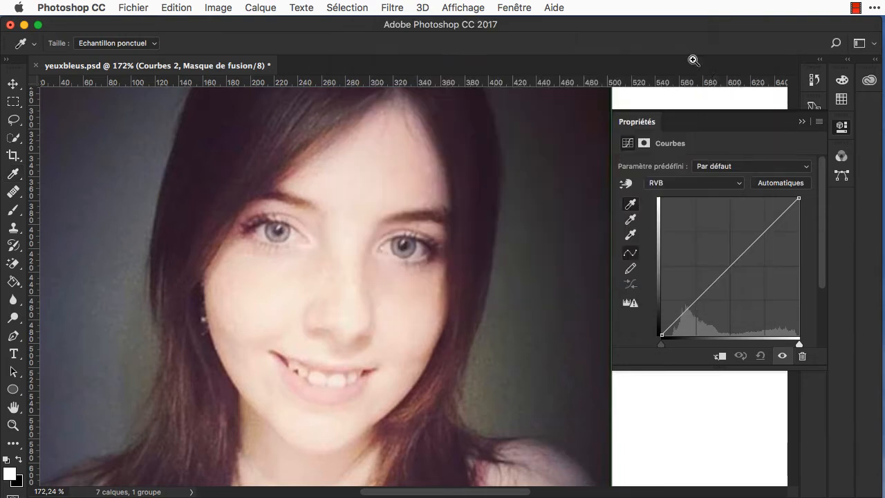
Step: Correct the portrait's colour cast by sampling the white point on a bright area of the face and the black point in the dark hair beside the ear
left_click(630, 235)
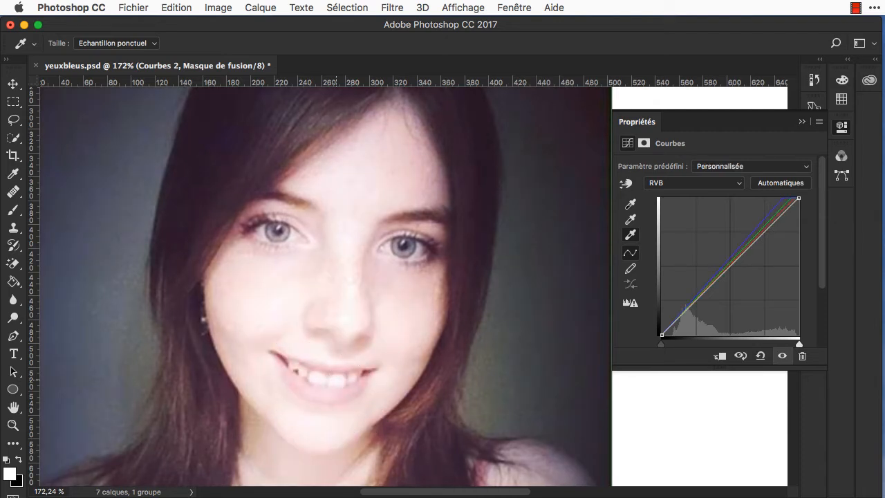
left_click(630, 204)
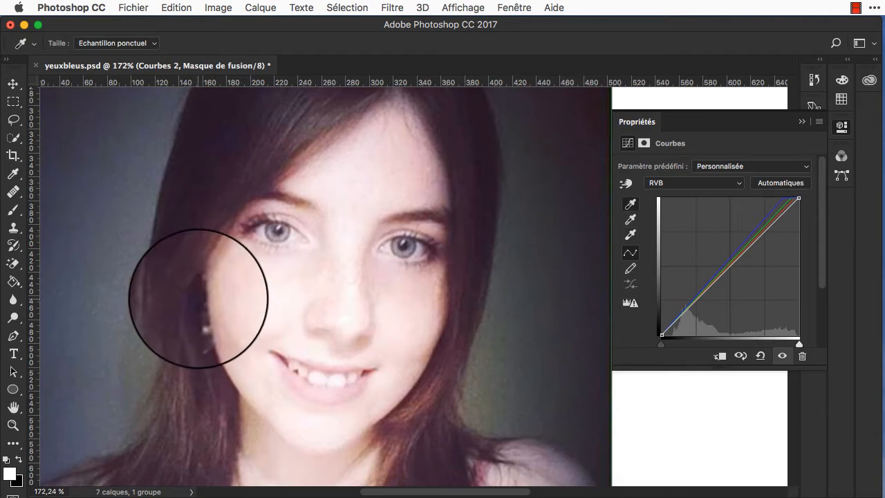
scroll(198, 296, "left", 2)
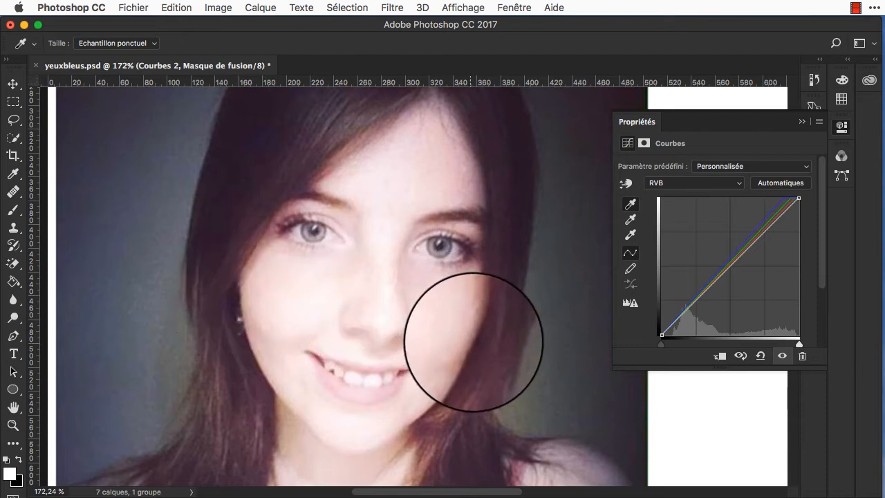
left_click(235, 295)
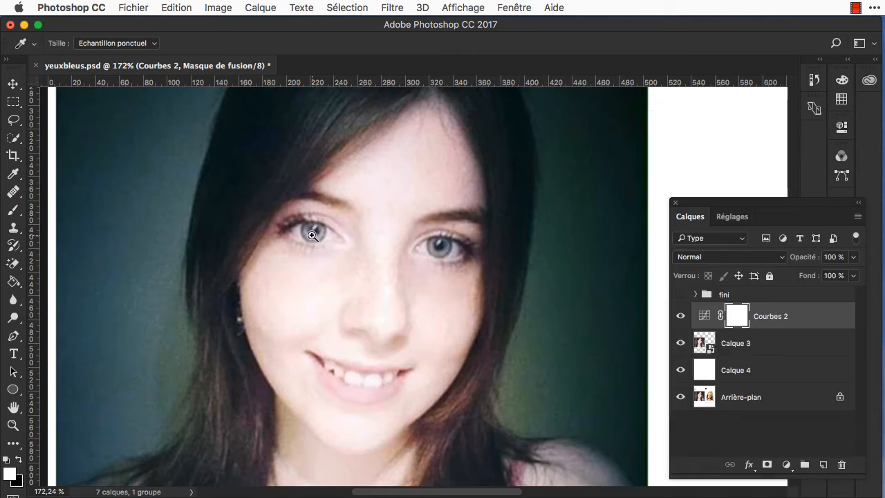
Step: Load the saved selection Yeux from yeuxbleus.psd as a new selection around both irises
left_click(347, 7)
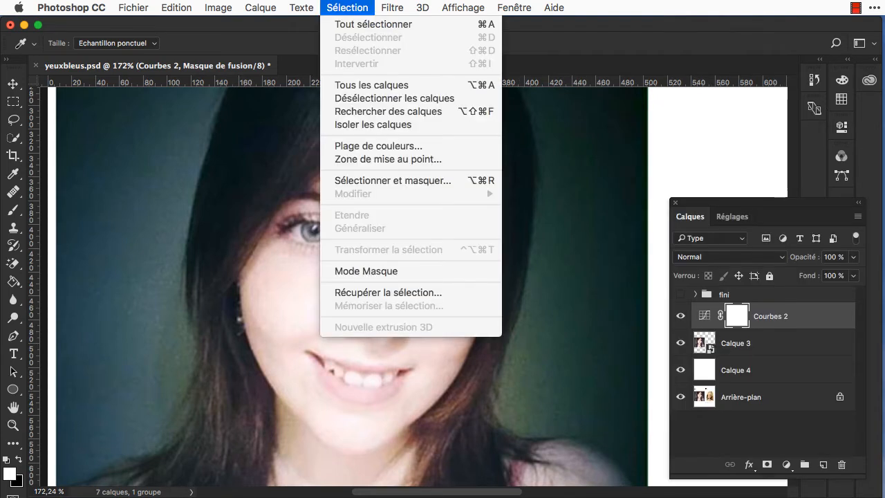
left_click(388, 293)
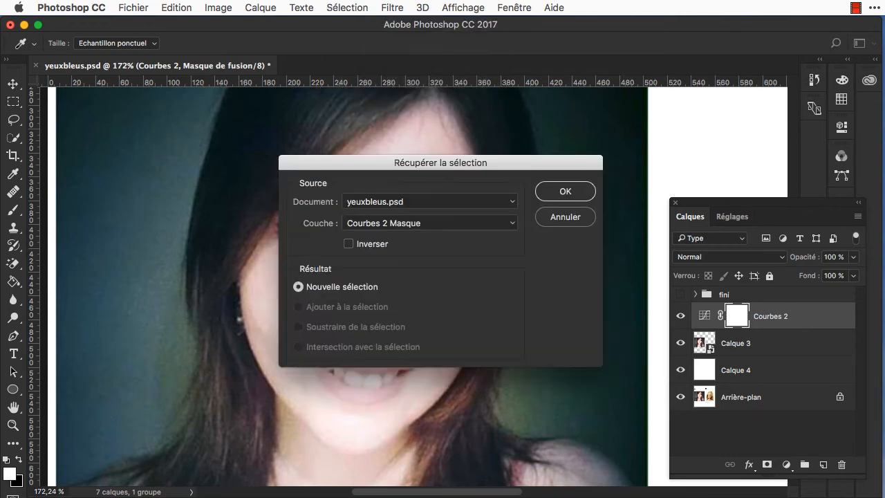
left_click(430, 224)
left_click(387, 241)
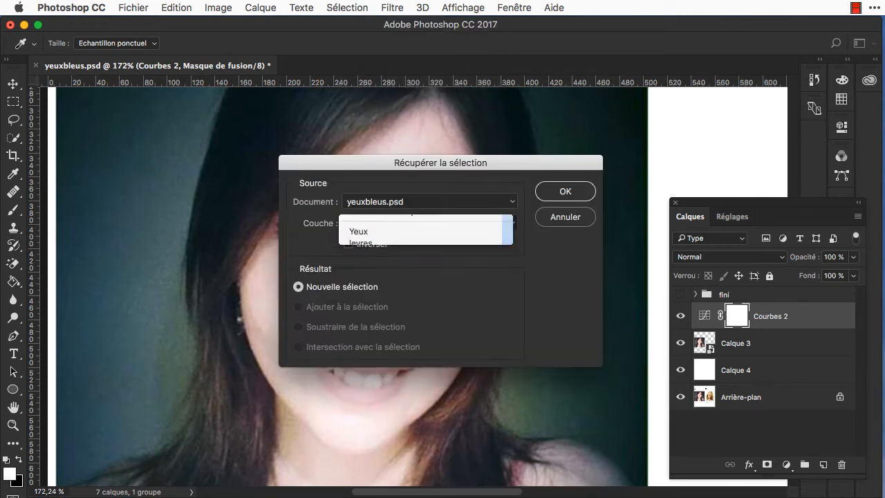
key("Return")
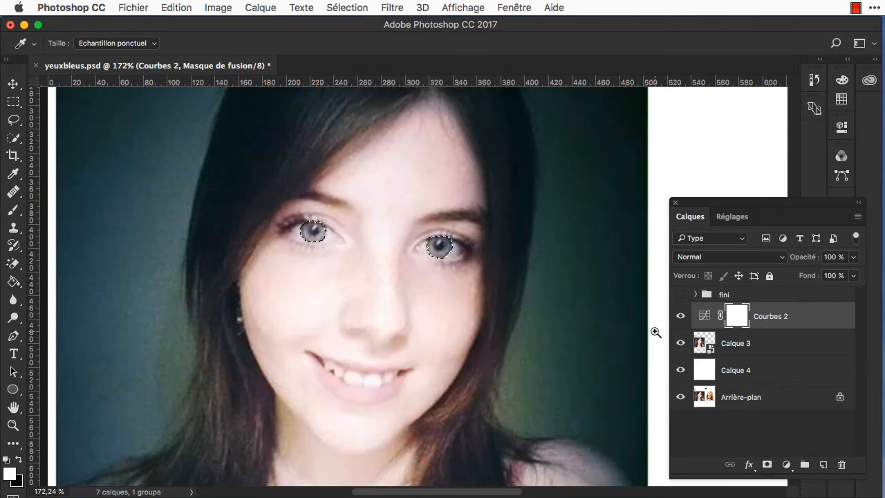
Step: Add a new layer above the Curves adjustment, fill the selected irises with a dark blue swatch, and deselect
left_click(823, 464)
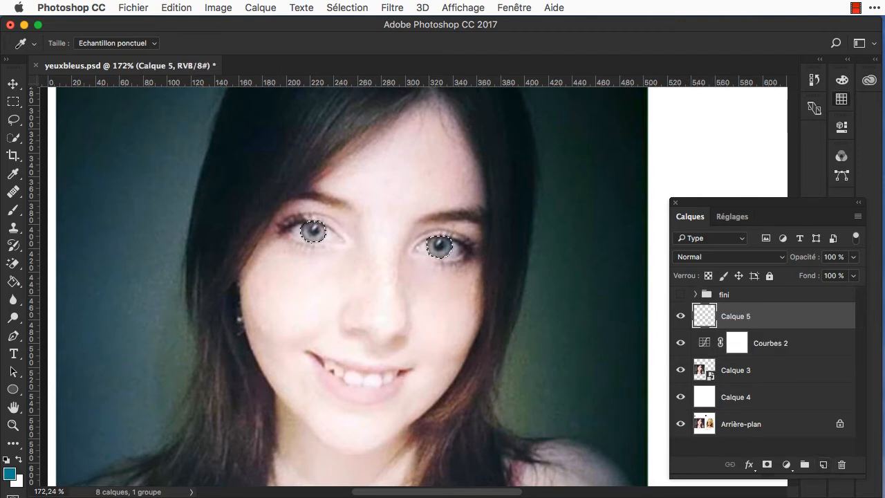
left_click(841, 98)
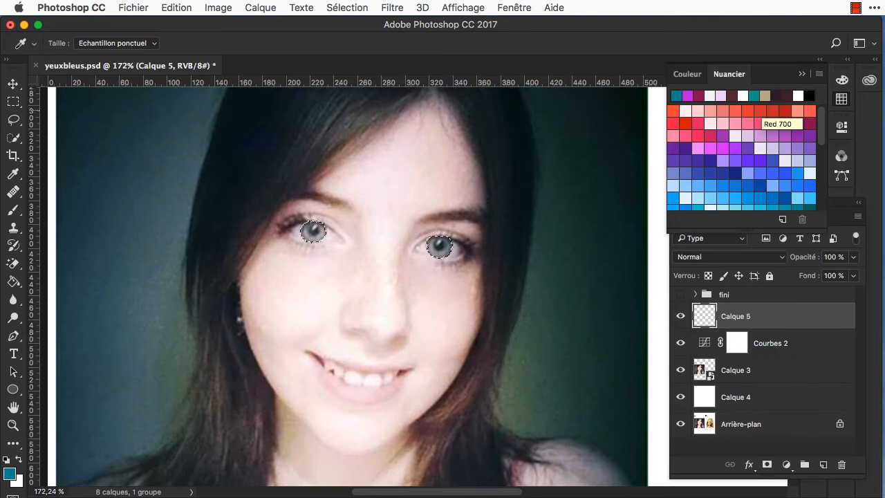
left_click(777, 185)
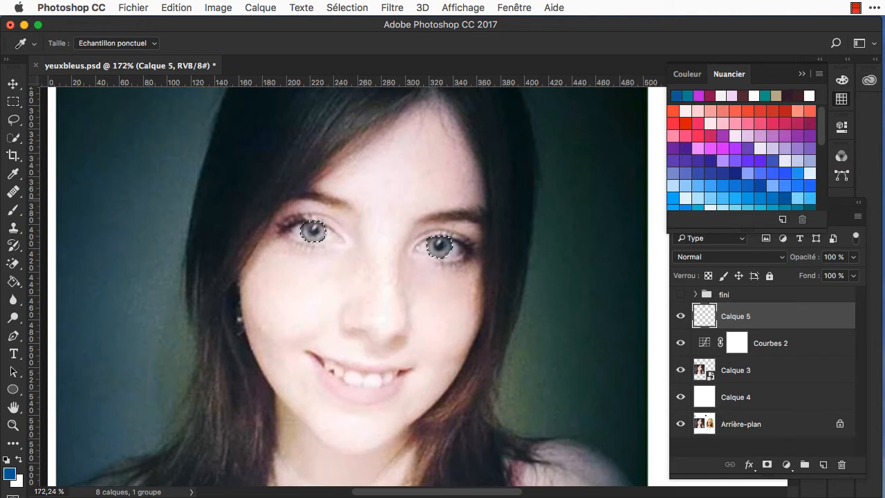
key("alt+BackSpace")
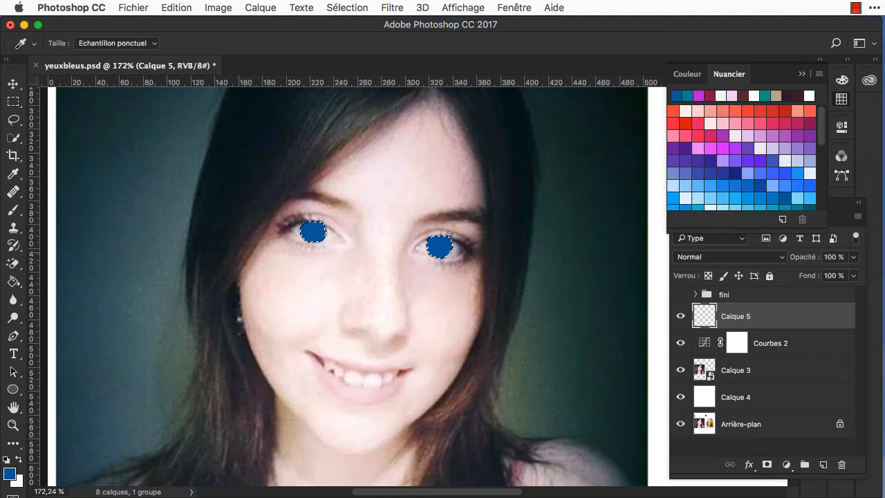
key("super+d")
Step: Blend the blue iris layer in Incrustation mode at 9 % opacity and compare the eyes with and without it
left_click(732, 257)
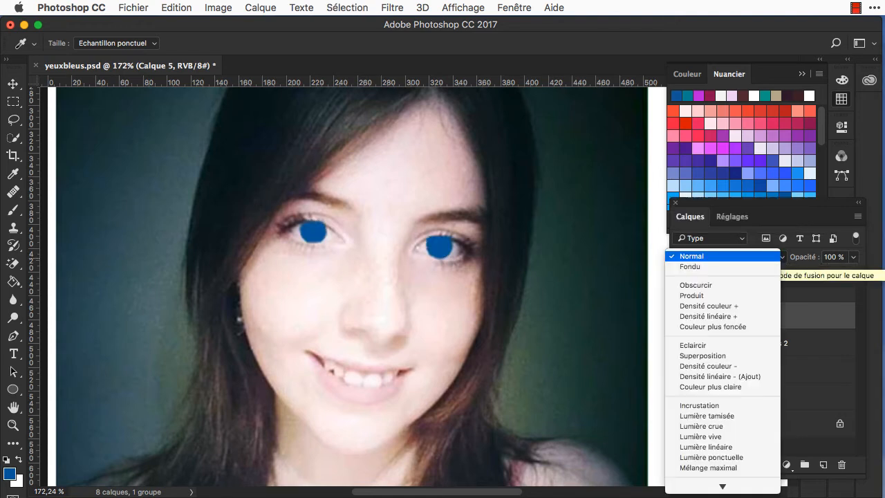
left_click(699, 405)
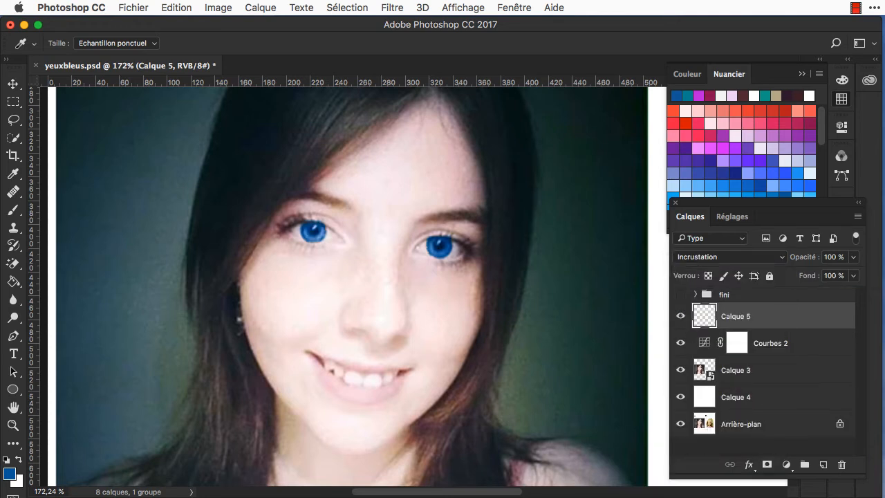
left_click(853, 257)
left_click_drag(853, 273, 795, 273)
left_click(680, 314)
left_click(680, 314)
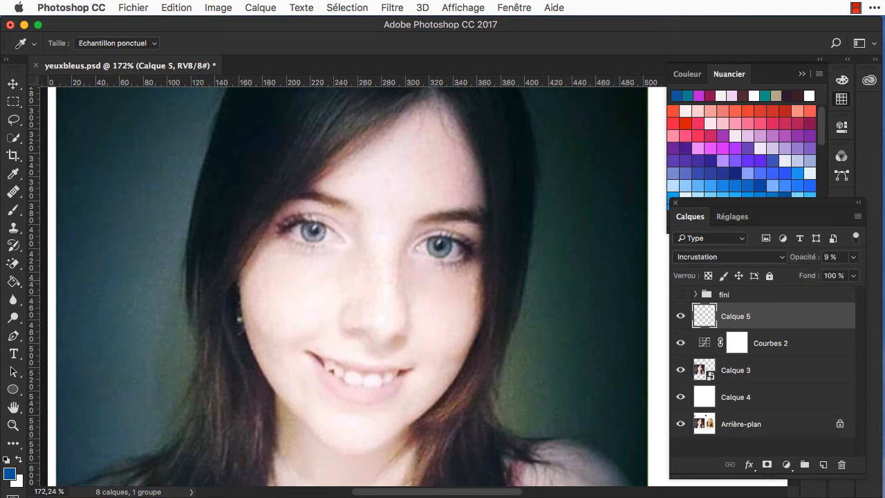
Step: Set the blue iris layer to 11 % opacity and switch its blend mode to Couleur
left_click(852, 257)
left_click_drag(797, 274, 799, 273)
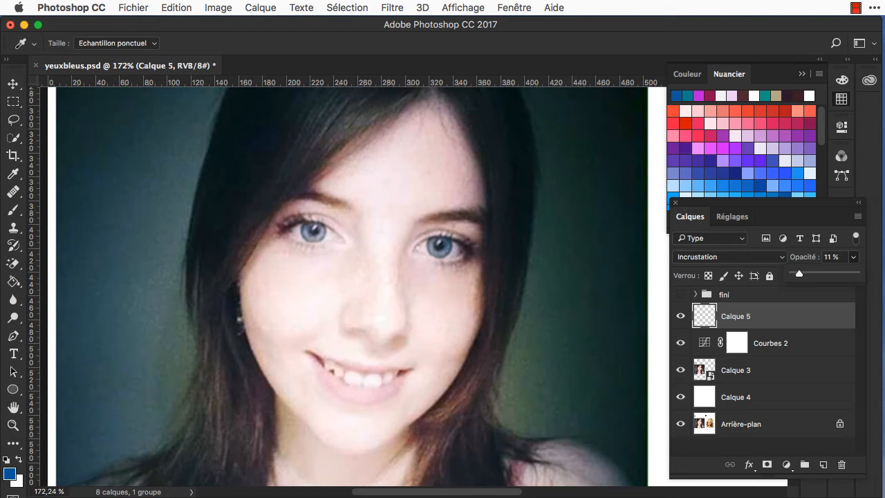
left_click(729, 256)
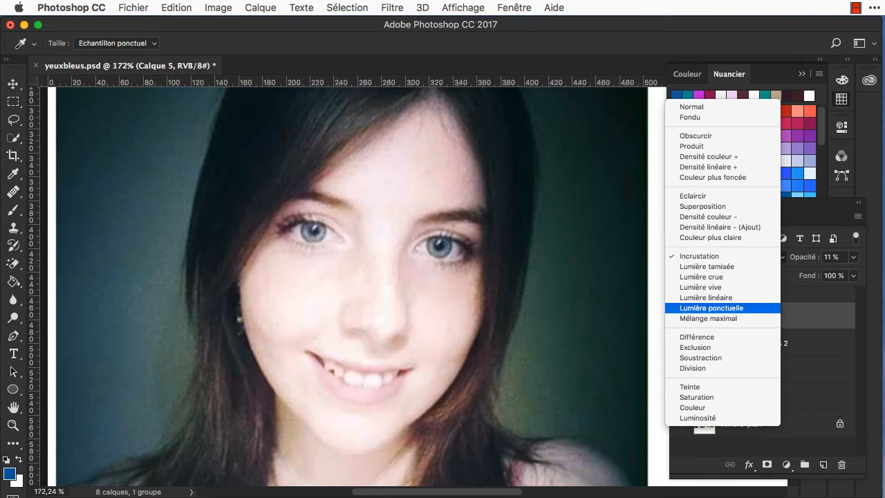
left_click(730, 407)
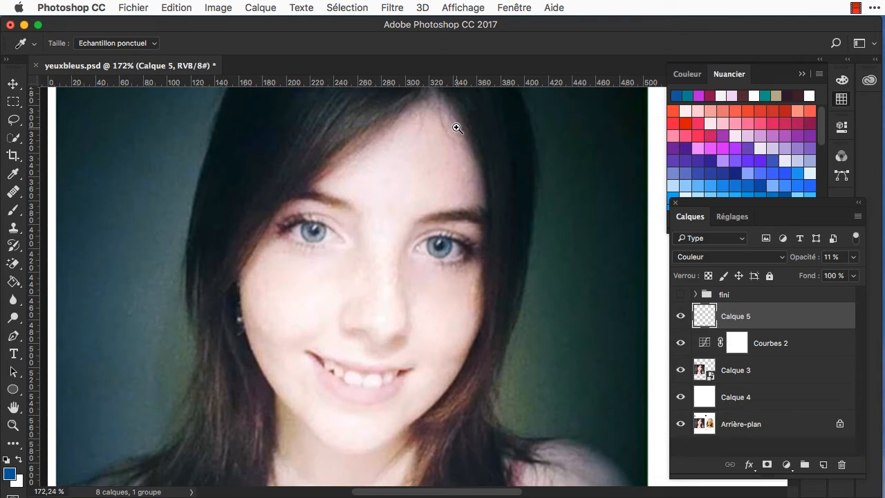
Step: Load the saved selection that outlines the lips
left_click(347, 7)
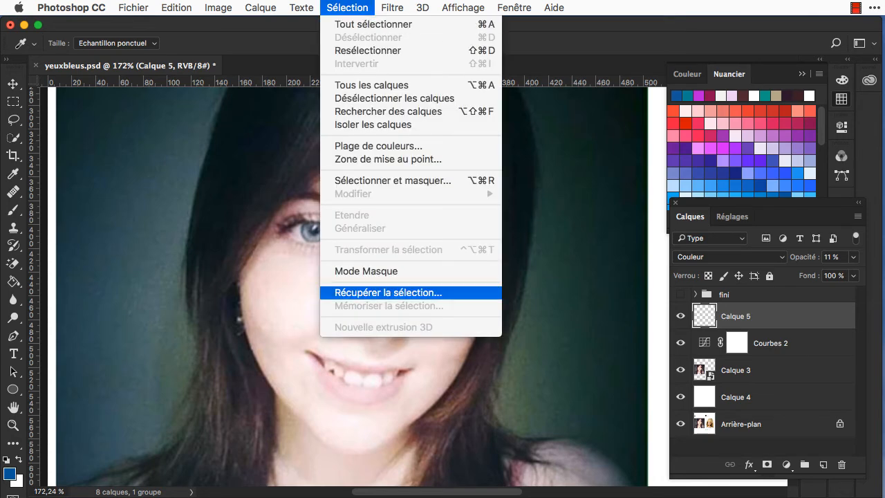
left_click(373, 293)
key("Return")
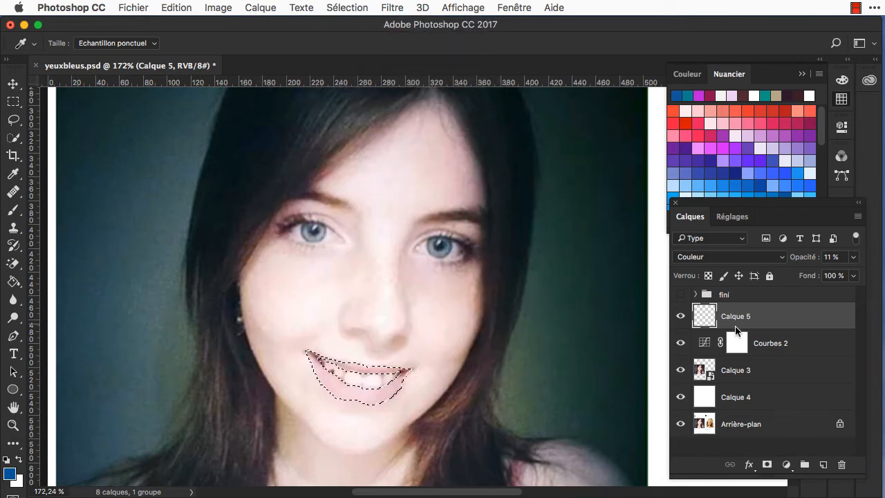
Step: Add a new layer above the iris layer, fill the selected lips with the Pink 700 swatch, and deselect
left_click(822, 464)
left_click(796, 126)
key("alt+BackSpace")
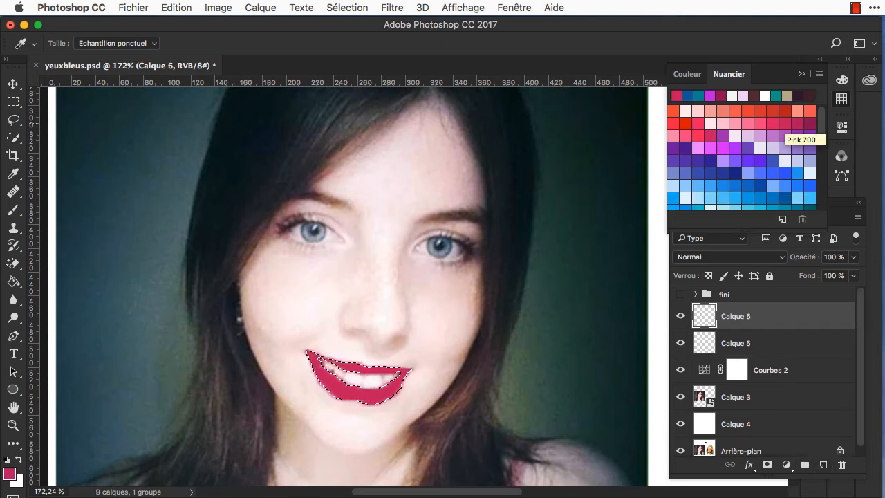
key("ctrl+d")
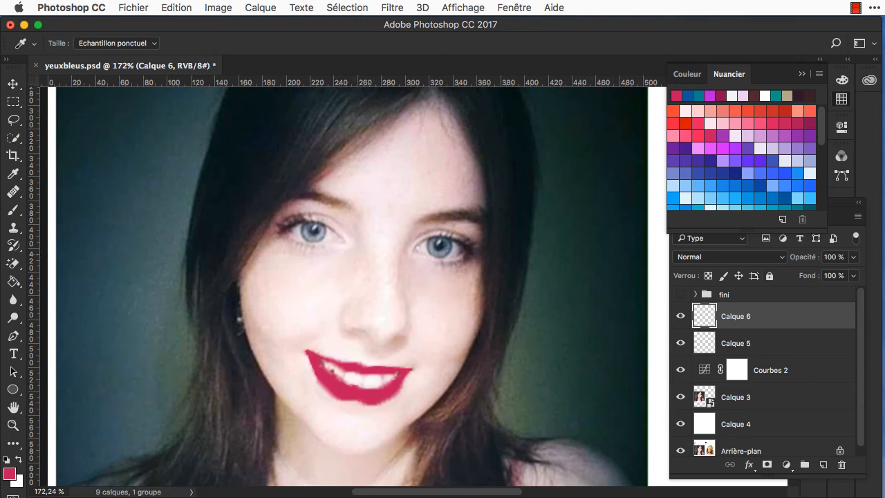
Step: Blend the pink lip layer in Incrustation mode at 12 % opacity
left_click(729, 257)
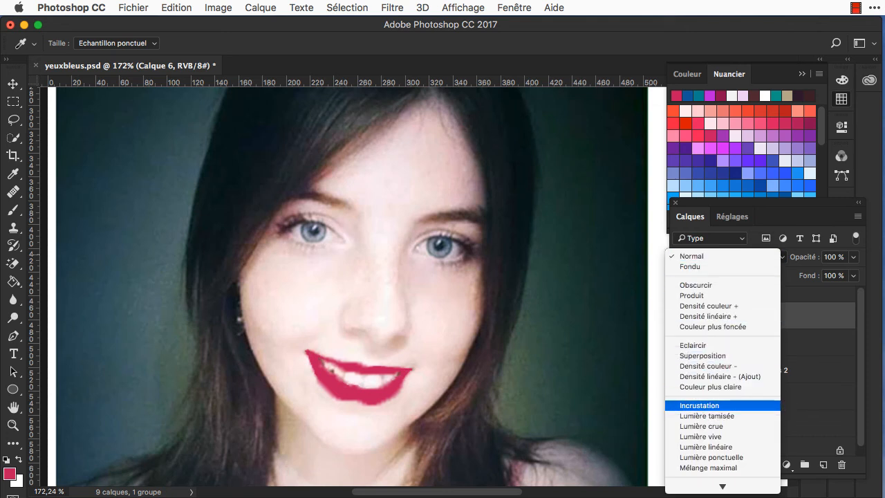
left_click(742, 406)
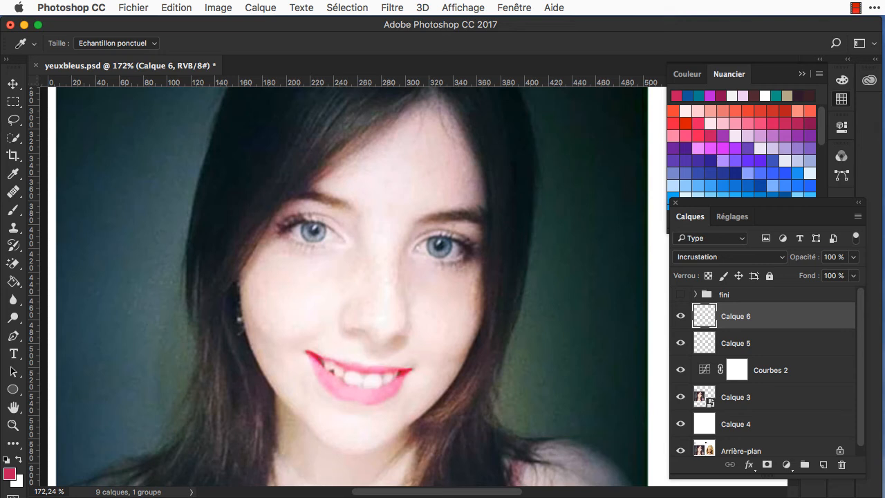
left_click(852, 257)
left_click_drag(853, 274, 800, 325)
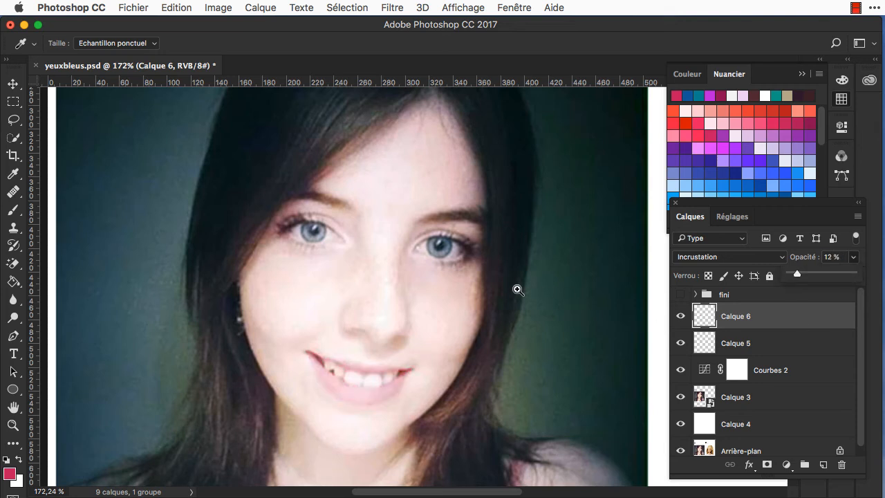
Step: Compare the portrait with and without Courbes 2, set that adjustment to 49 % opacity, and hide the white layer Calque 4
scroll(506, 288, "down", 5)
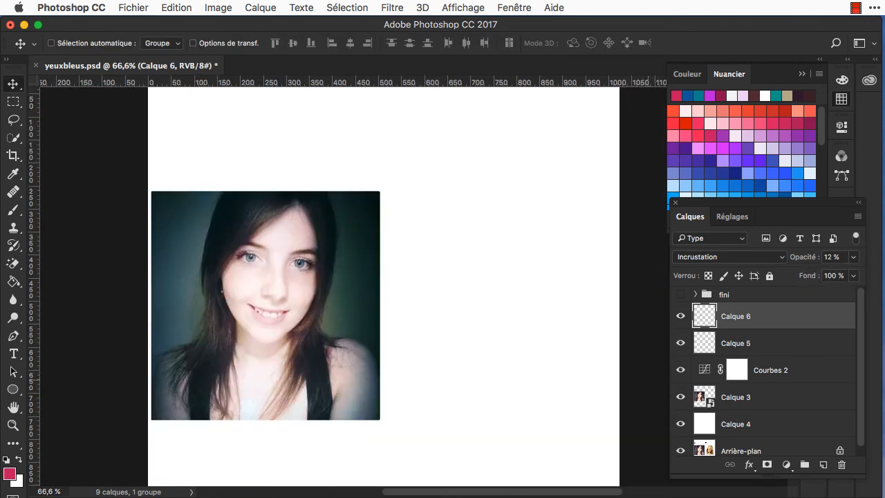
left_click(680, 369)
left_click(680, 370)
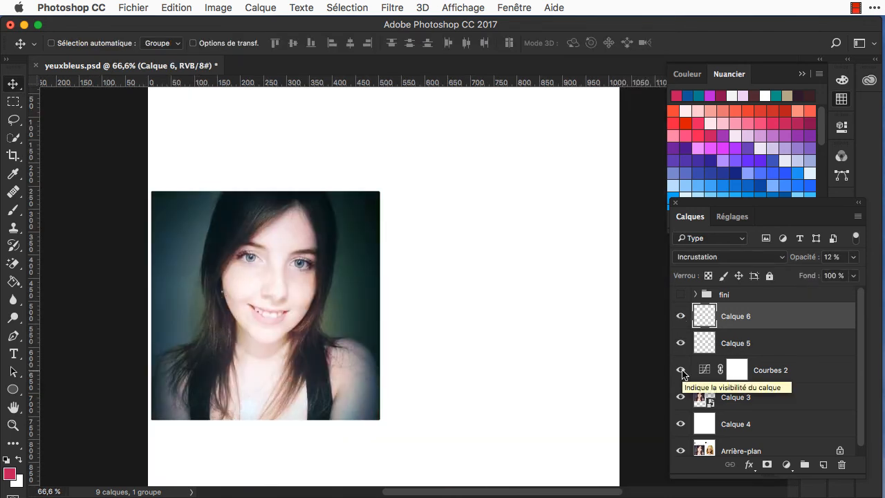
left_click(811, 372)
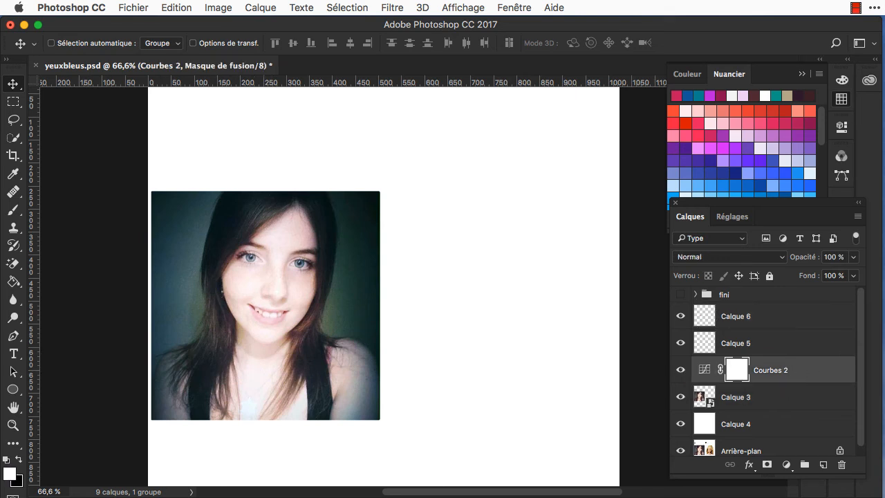
left_click_drag(853, 257, 820, 274)
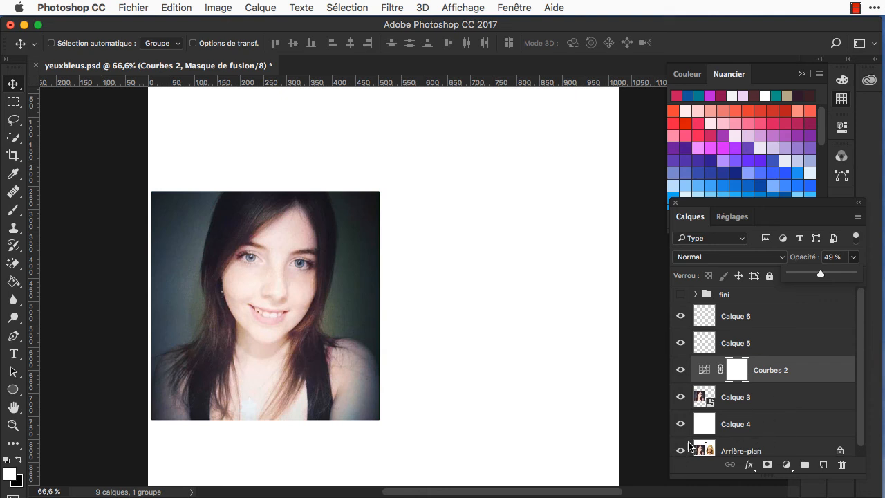
left_click(680, 423)
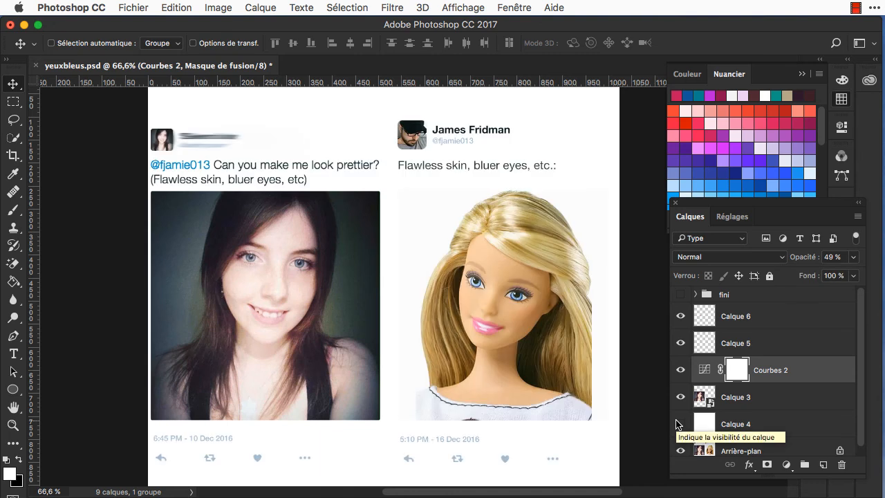